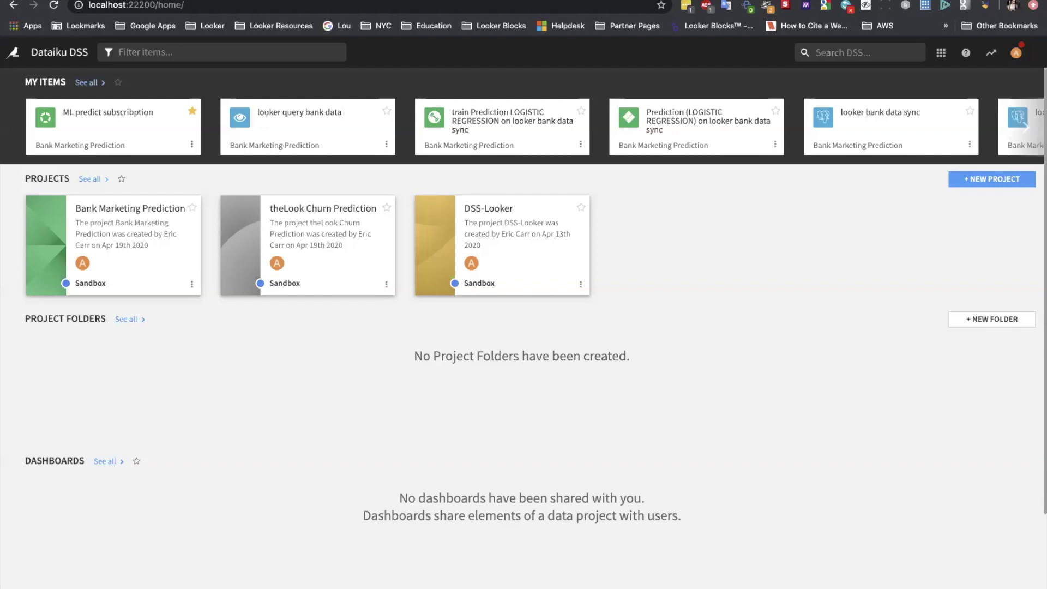
# Step: Switch to the Looker Bank Data look 23 and open the demo user's Edit User admin page
pyautogui.hotkey('ctrl', 'Tab')
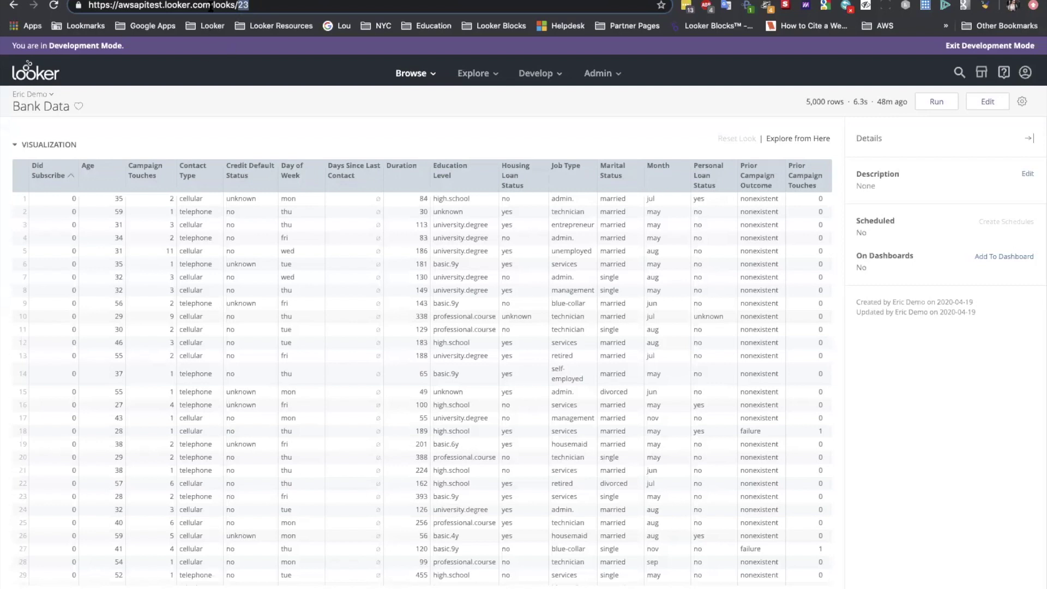
pyautogui.click(253, 5)
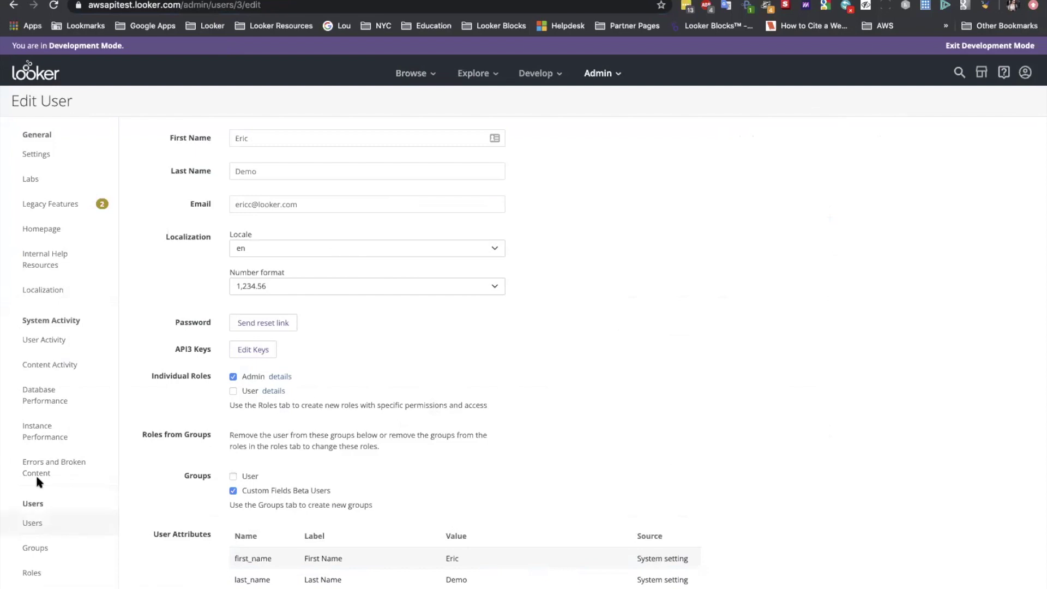
# Step: Display the user's API3 client ID and secret, then return to the Dataiku DSS home tab
pyautogui.click(256, 350)
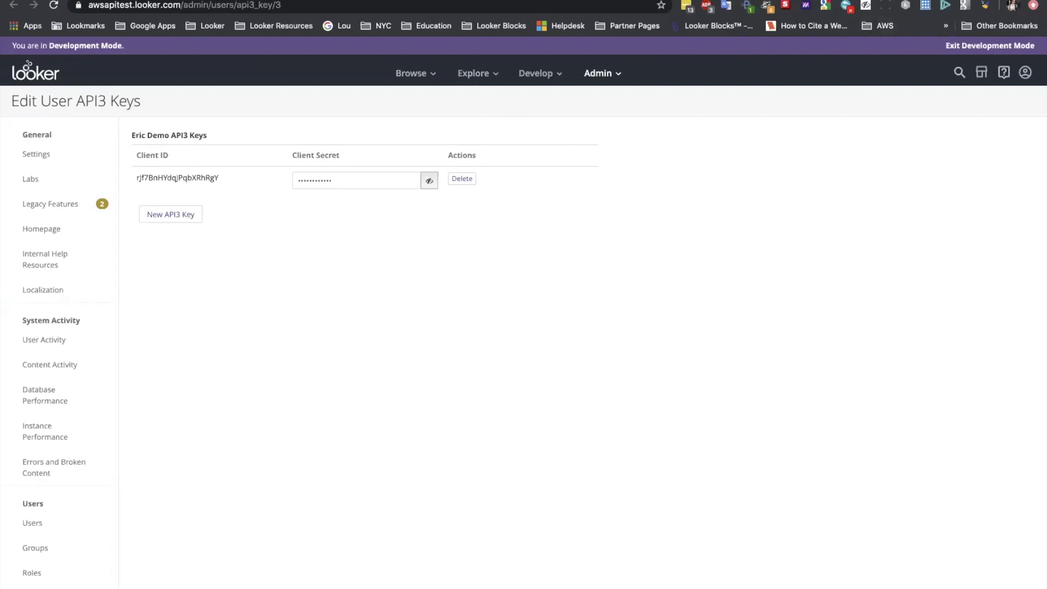
pyautogui.hotkey('ctrl', 'Tab')
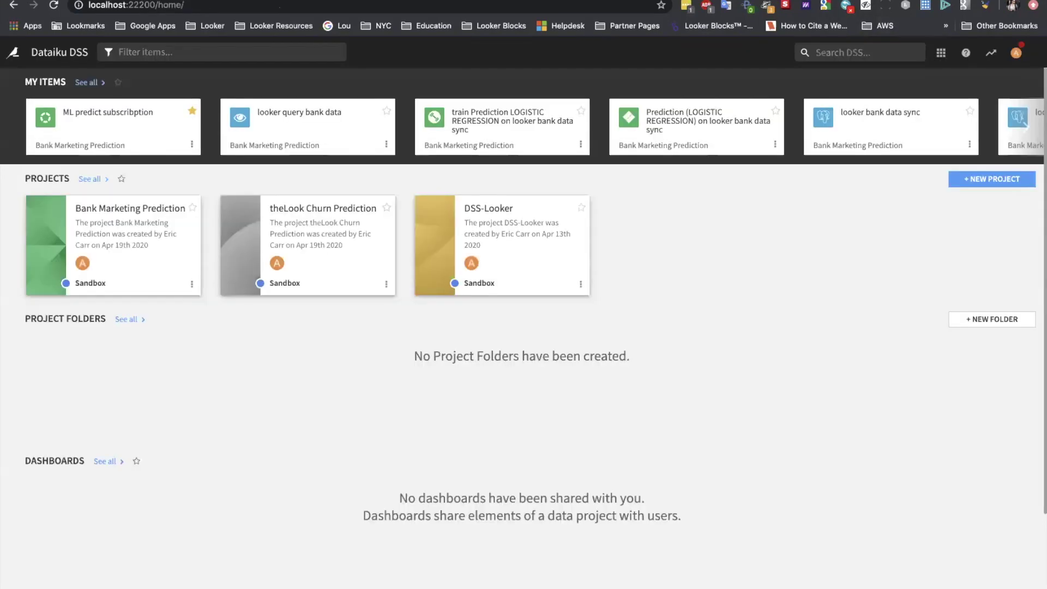
# Step: Search the plugin store for 'Looker' and open the installed Looker Query connector plugin
pyautogui.click(941, 52)
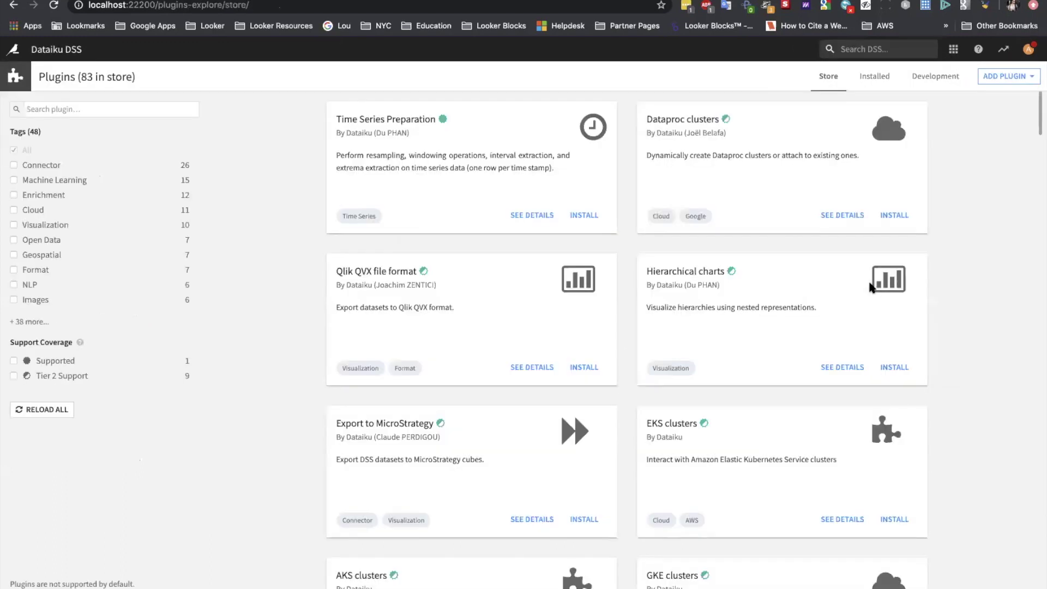
pyautogui.click(53, 111)
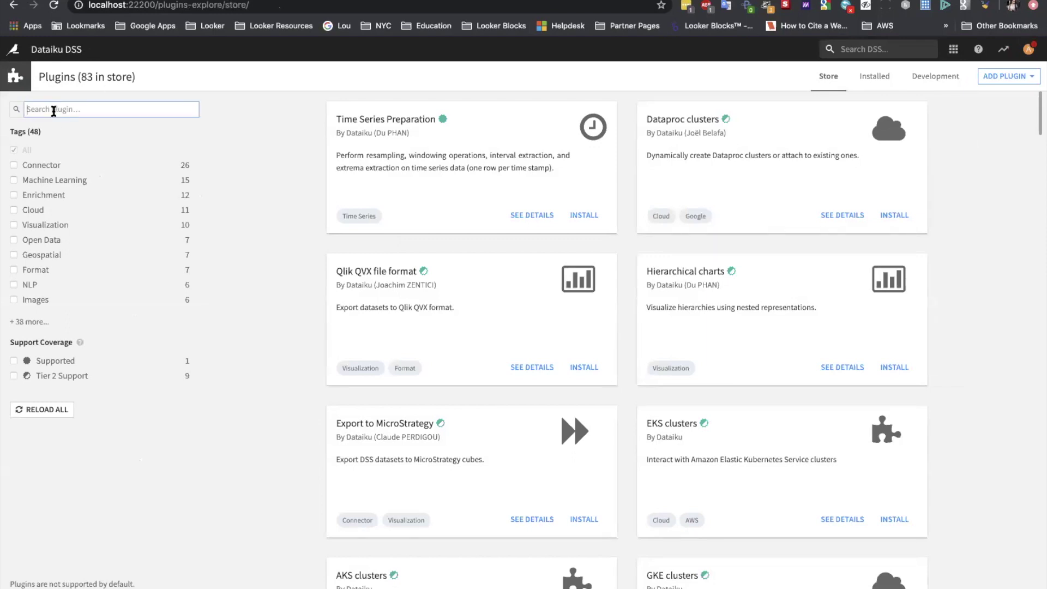
pyautogui.write('Looker')
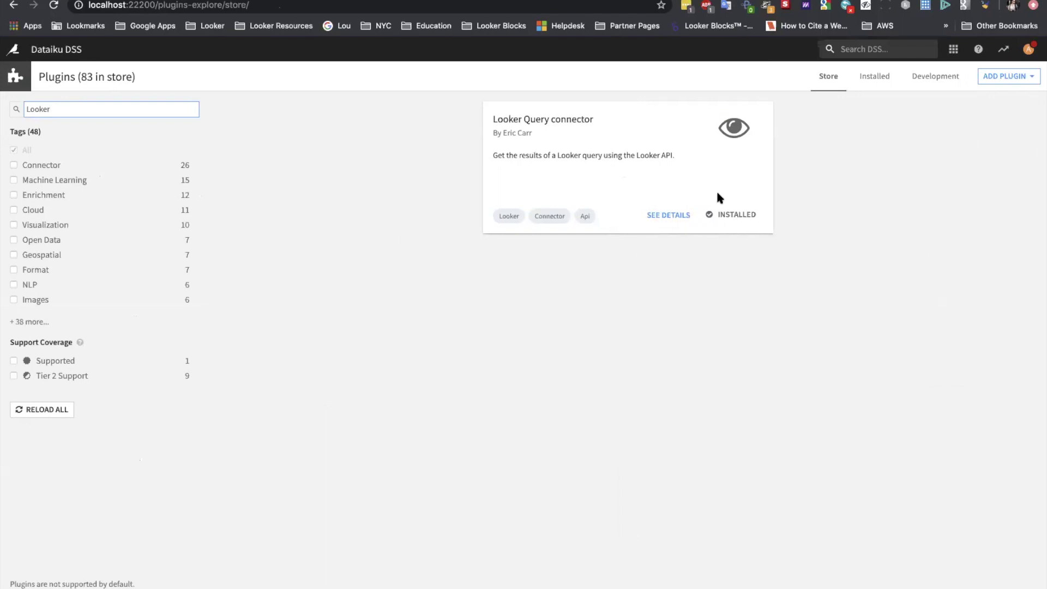
pyautogui.click(662, 221)
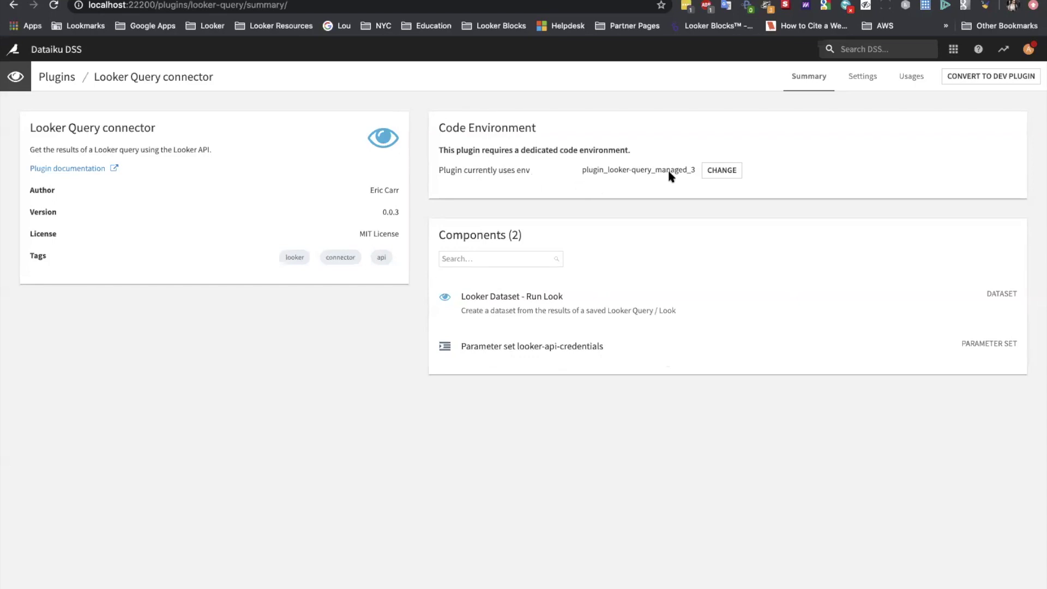
# Step: Build a new plugin code environment using the custom python3 executable from the Python 3.7.7 bin folder
pyautogui.click(719, 170)
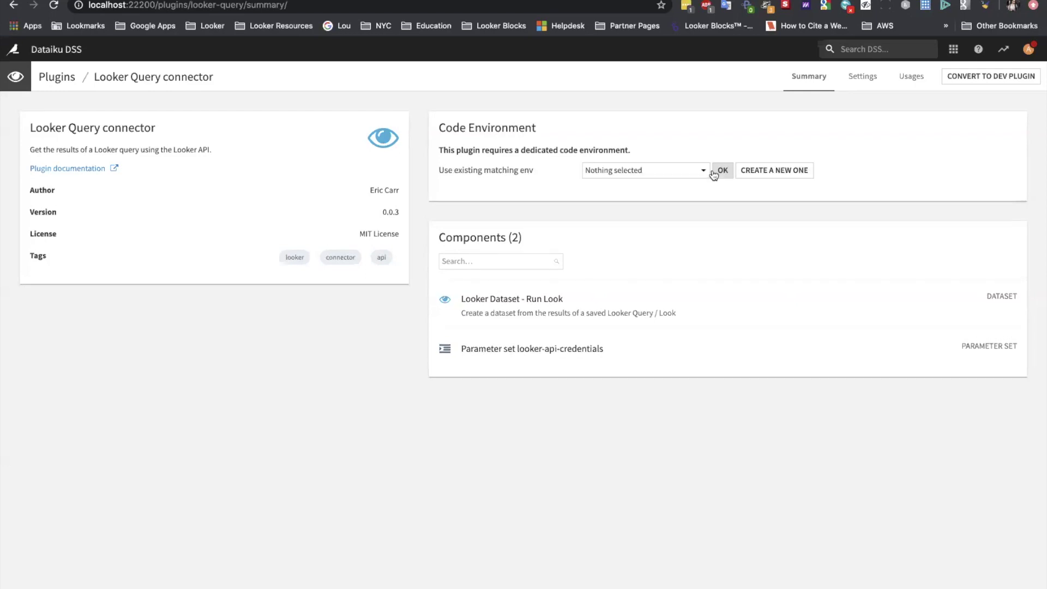
pyautogui.click(780, 174)
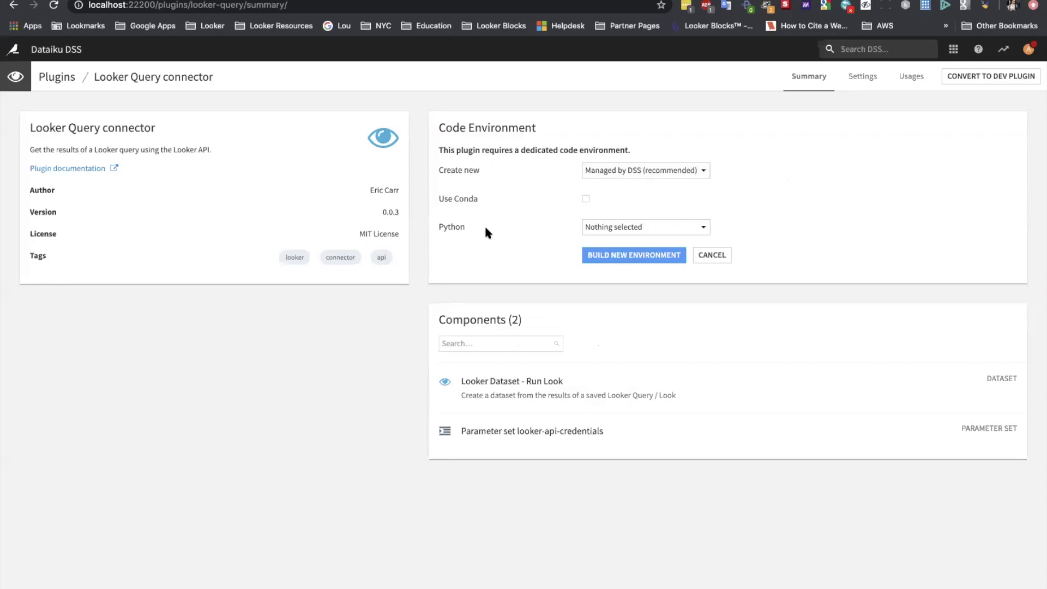
pyautogui.click(615, 228)
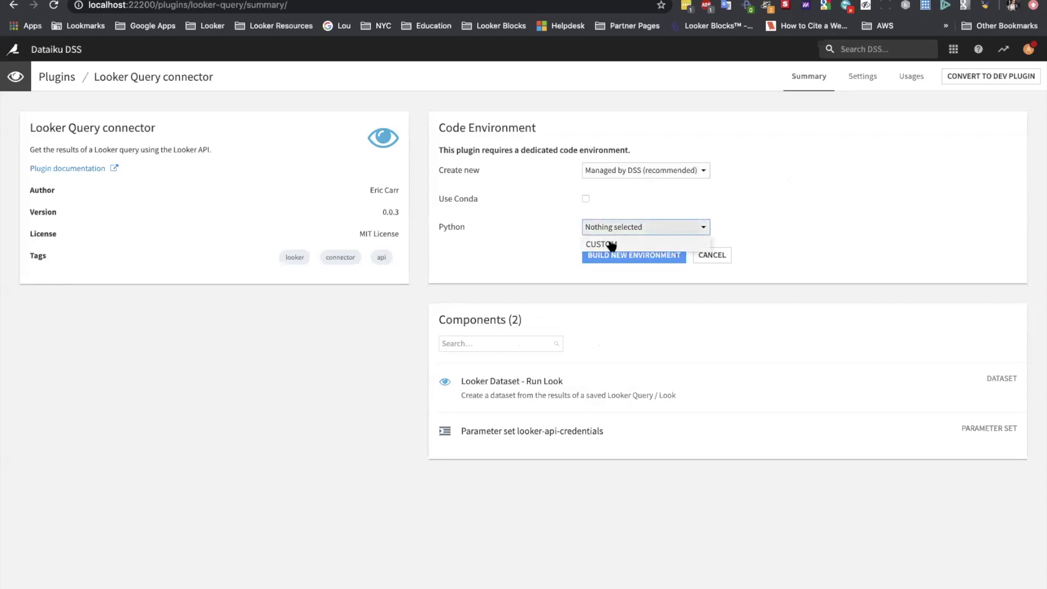
pyautogui.click(611, 244)
pyautogui.click(609, 267)
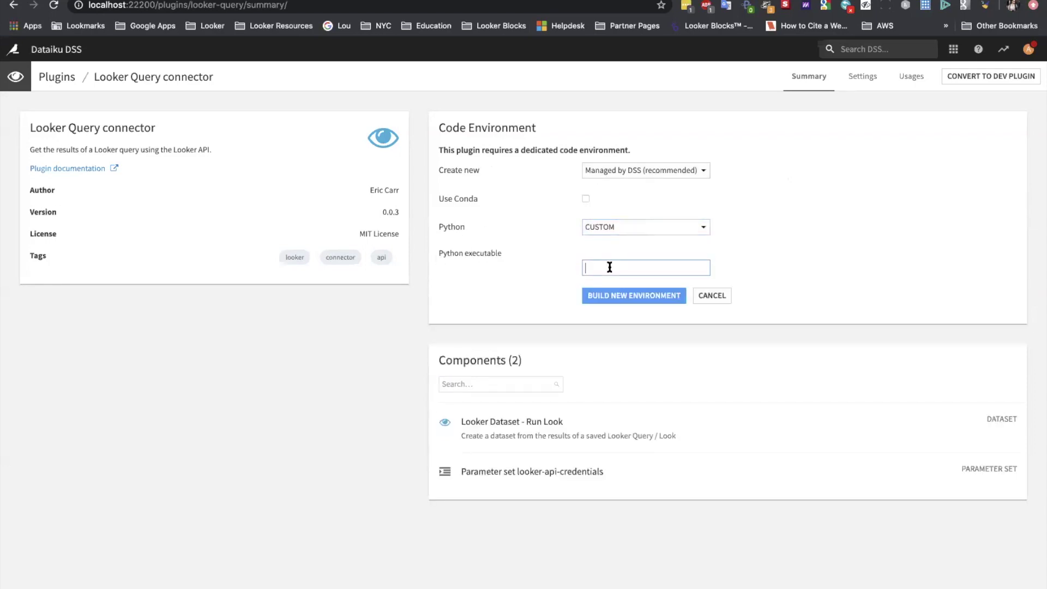
pyautogui.write('/usr/local/Cellar/python/3.7.7/bin/')
pyautogui.write('python3')
pyautogui.click(634, 297)
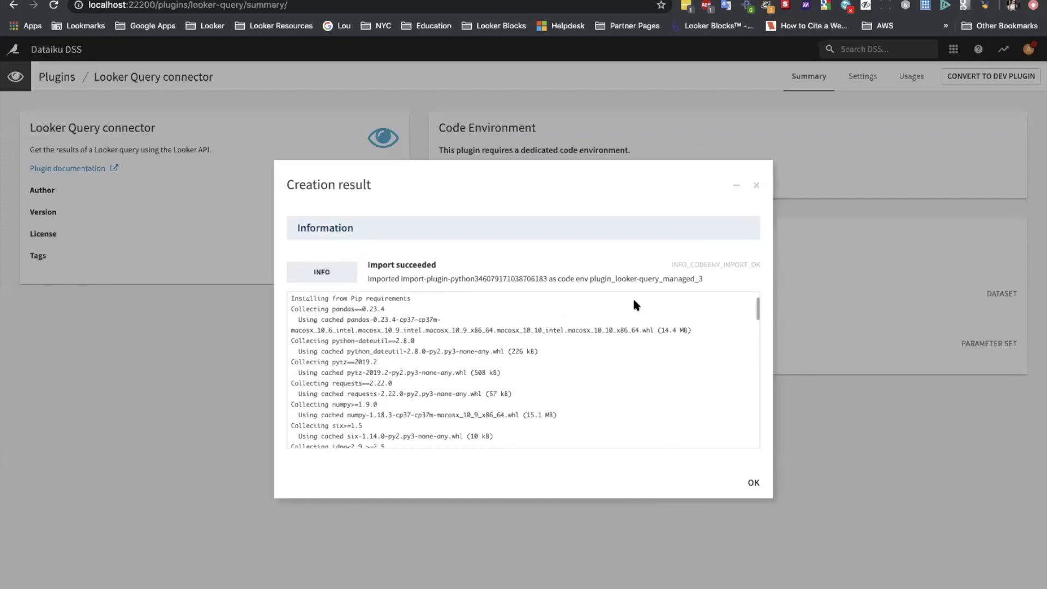
pyautogui.scroll(-1, 634, 301)
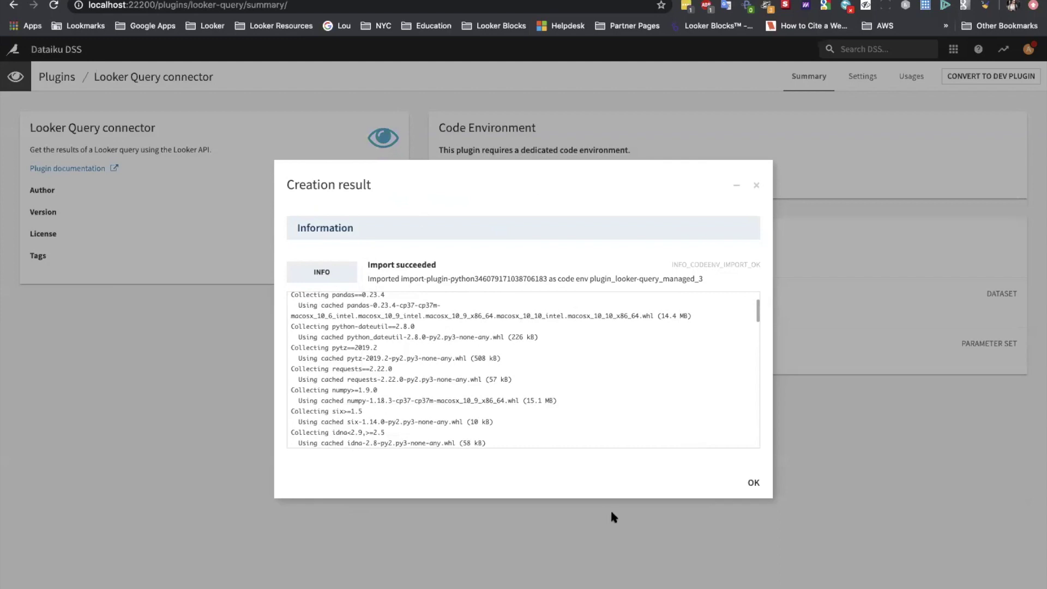
# Step: Close the creation result so the plugin summary shows plugin_looker-query_managed_3 as its environment
pyautogui.click(754, 484)
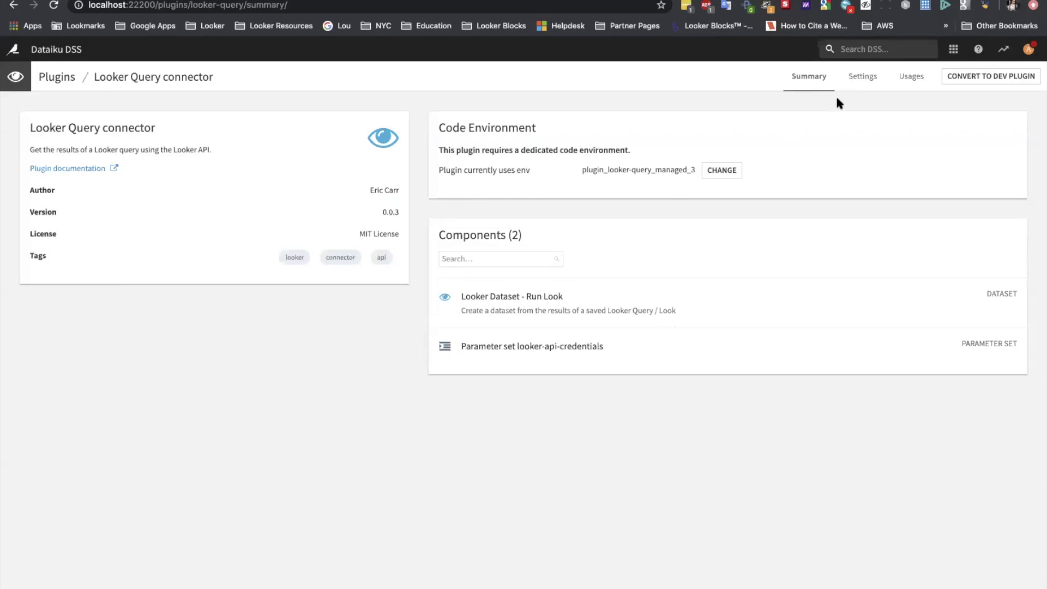
# Step: Review the looker-api-credentials Base URL, Client ID and Client Secret, then open the Bank Marketing Prediction project
pyautogui.click(864, 83)
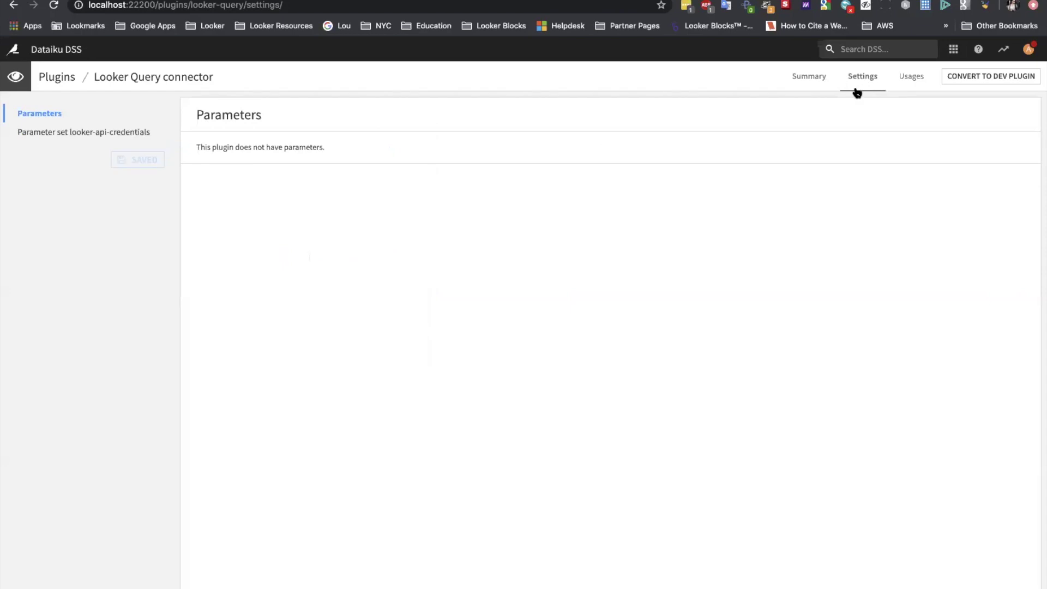
pyautogui.click(30, 134)
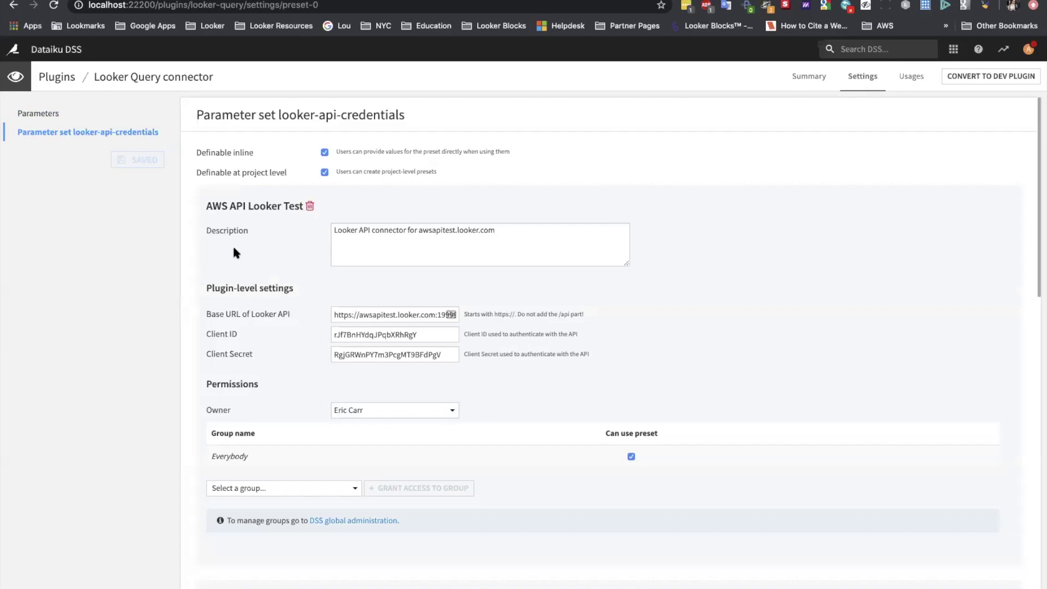
pyautogui.click(384, 315)
pyautogui.click(431, 334)
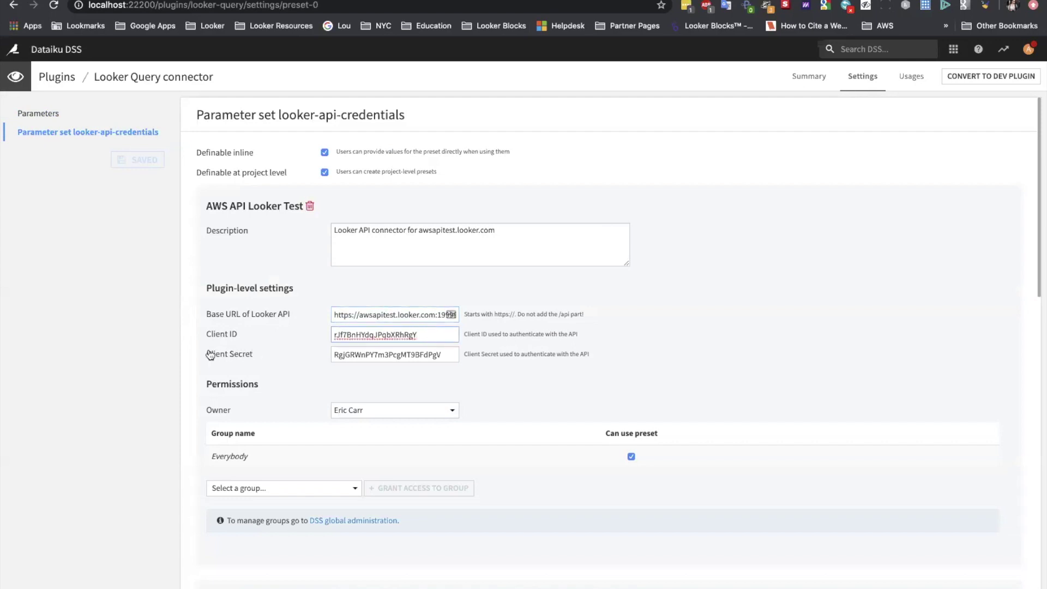
pyautogui.click(436, 354)
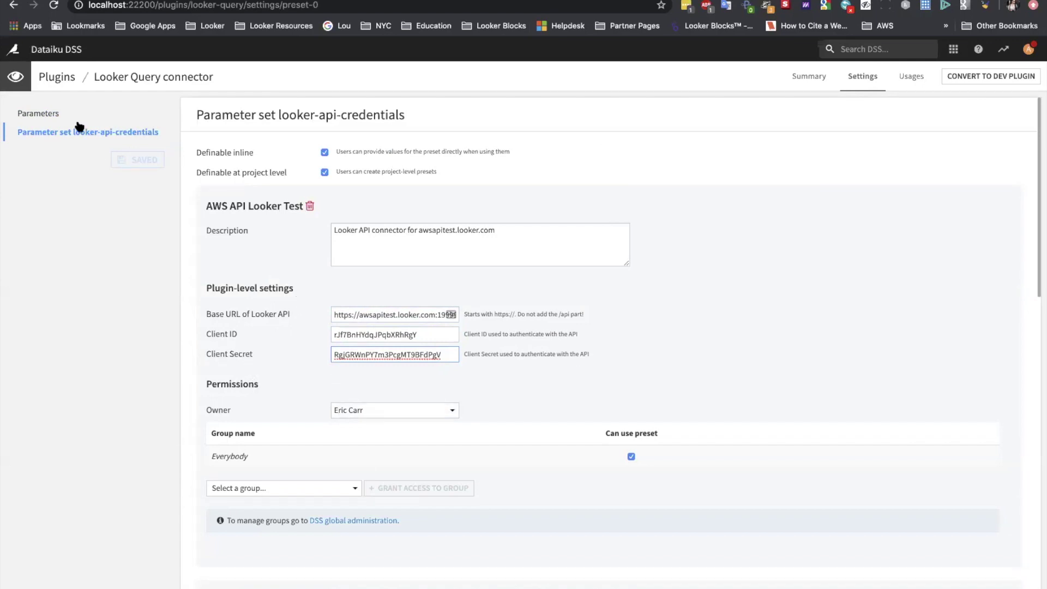
pyautogui.click(13, 50)
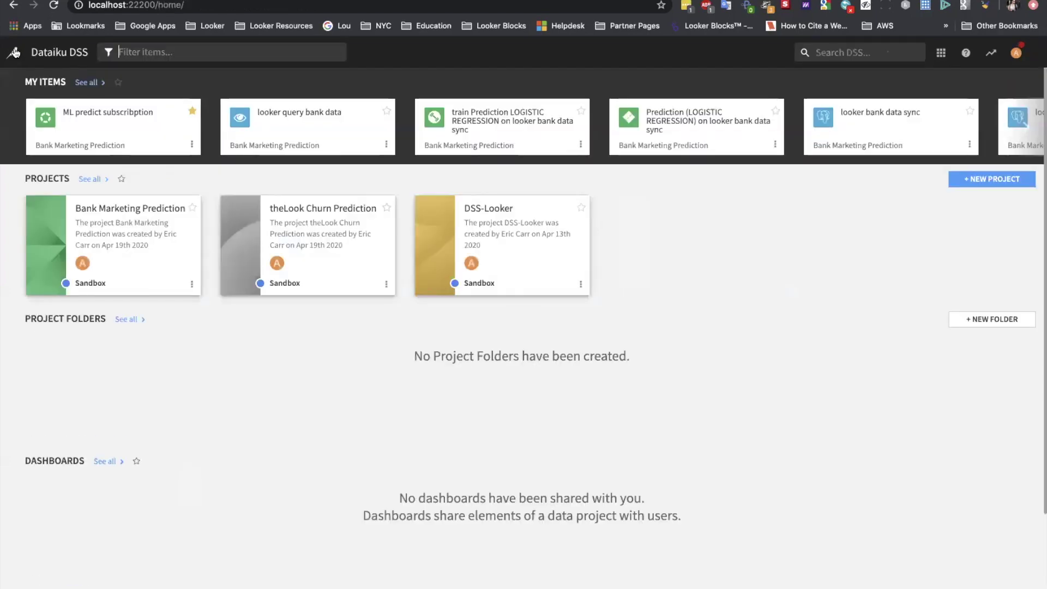
pyautogui.click(120, 208)
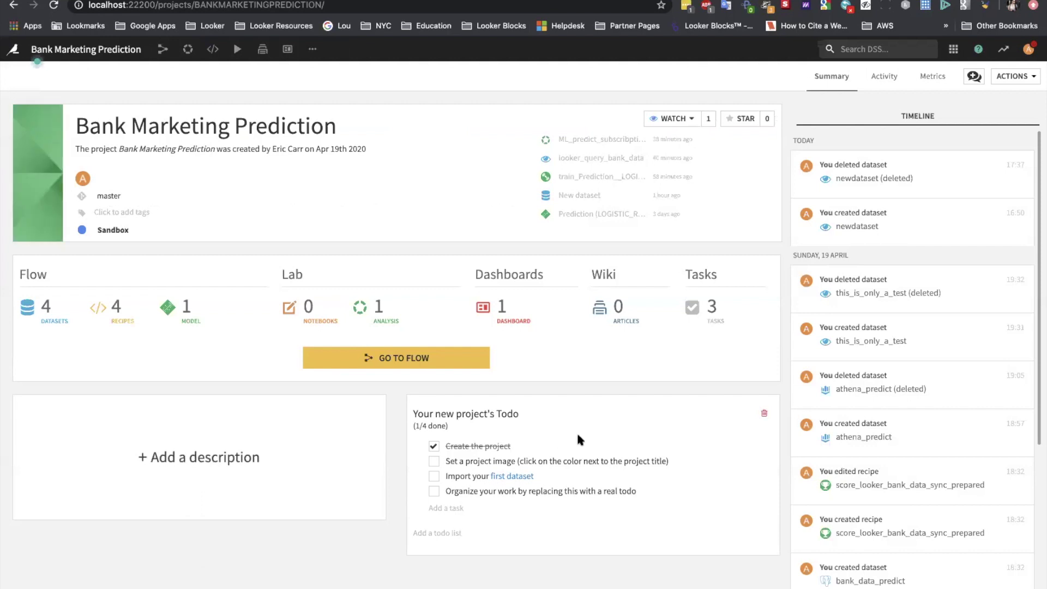
# Step: Open the looker_query_bank_data dataset from the project flow and view its connector settings
pyautogui.click(403, 362)
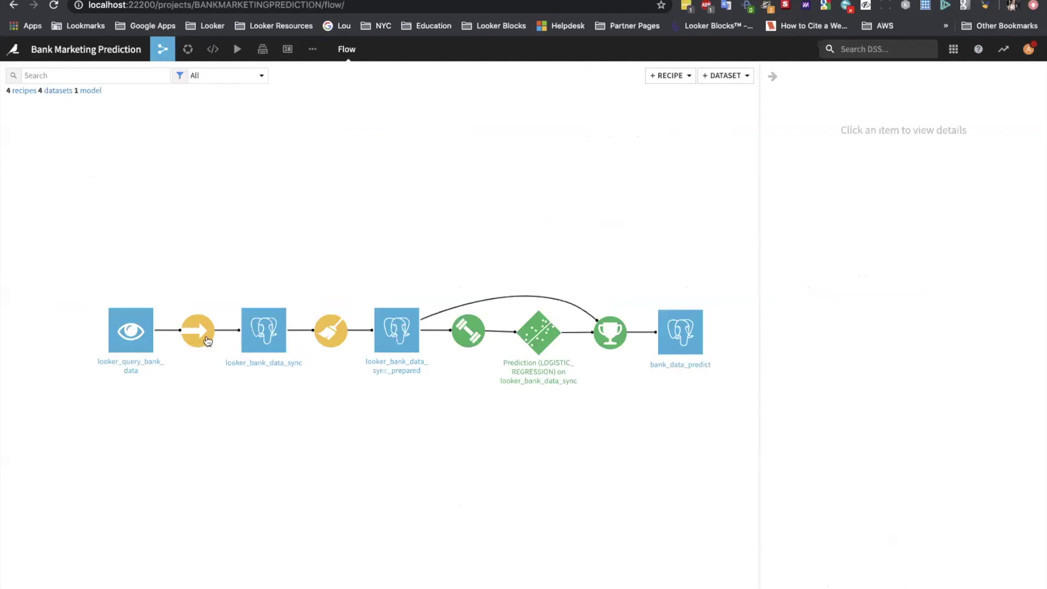
pyautogui.moveTo(200, 338)
pyautogui.doubleClick(136, 336)
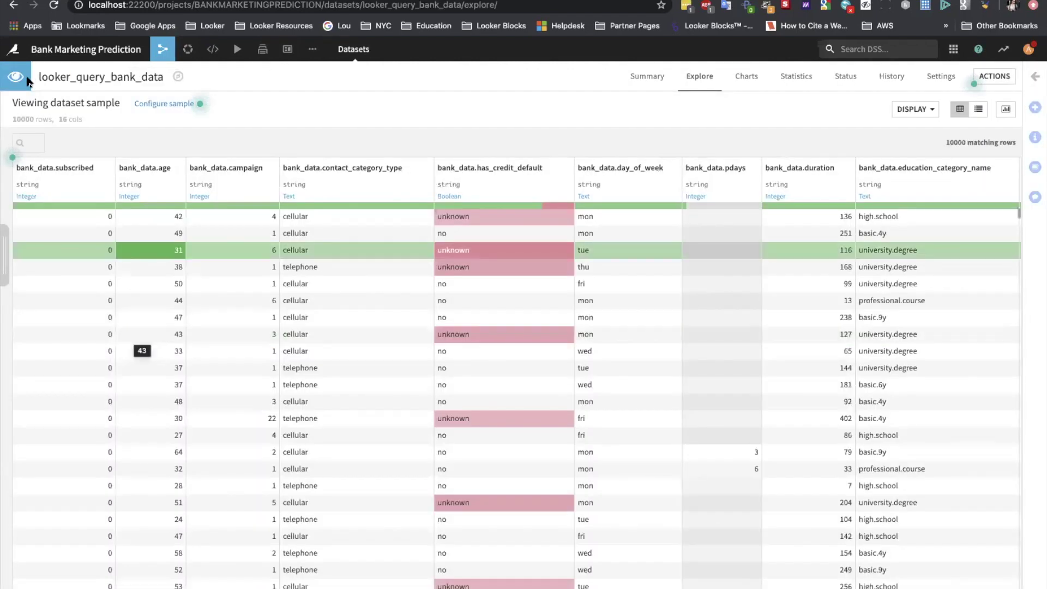
pyautogui.click(942, 77)
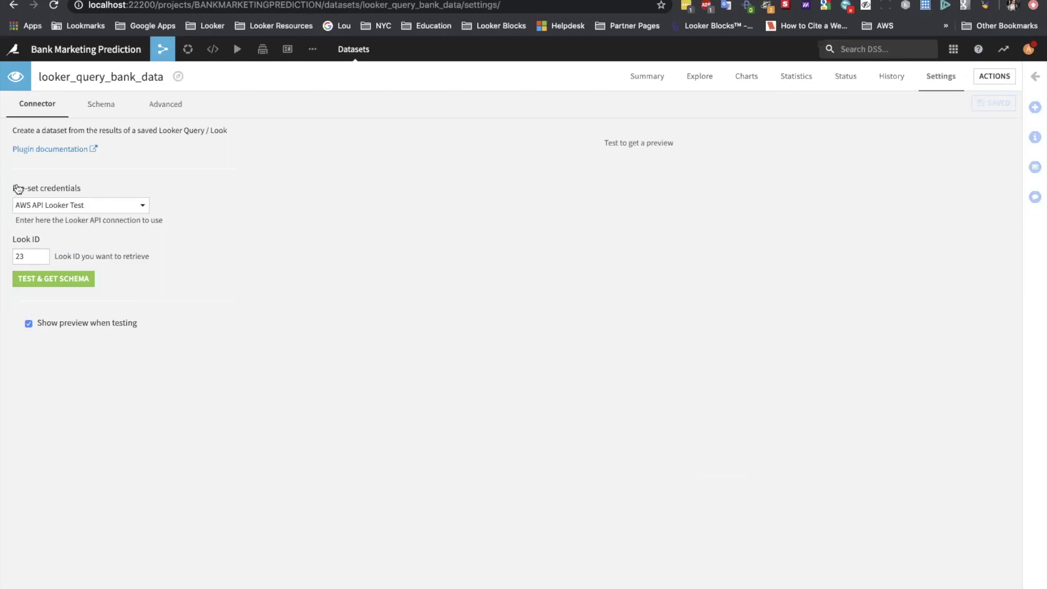
# Step: Connect the dataset to Look ID 23 with the AWS API Looker Test credentials and fetch its schema
pyautogui.click(113, 204)
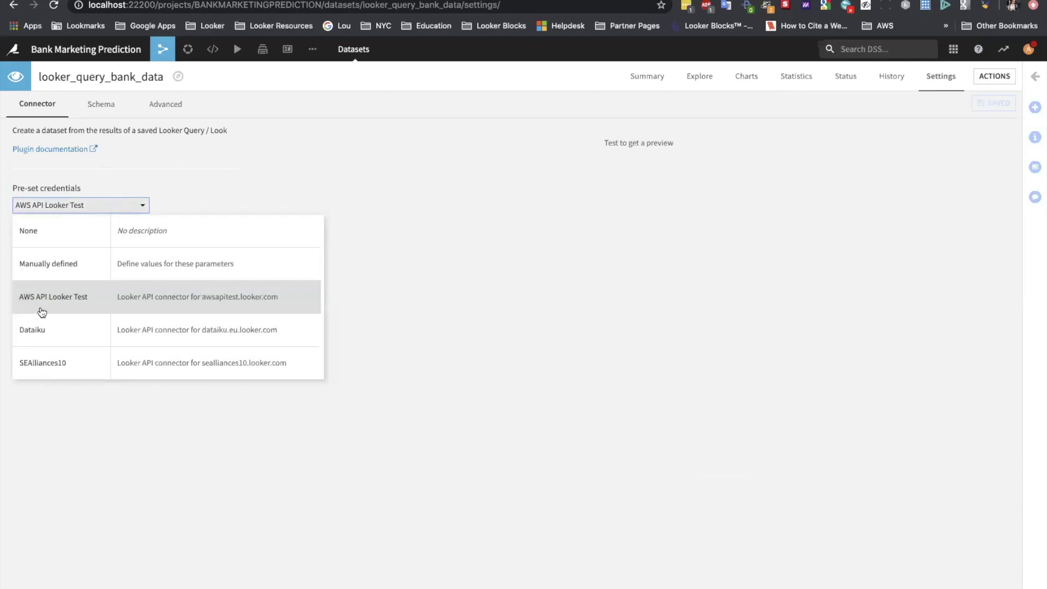
pyautogui.click(86, 306)
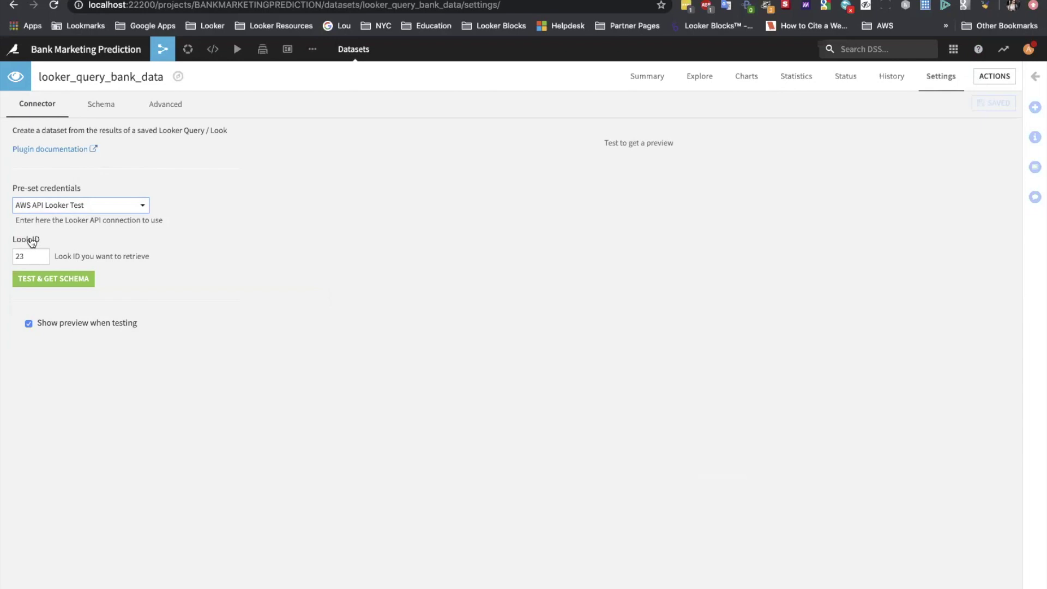
pyautogui.click(30, 257)
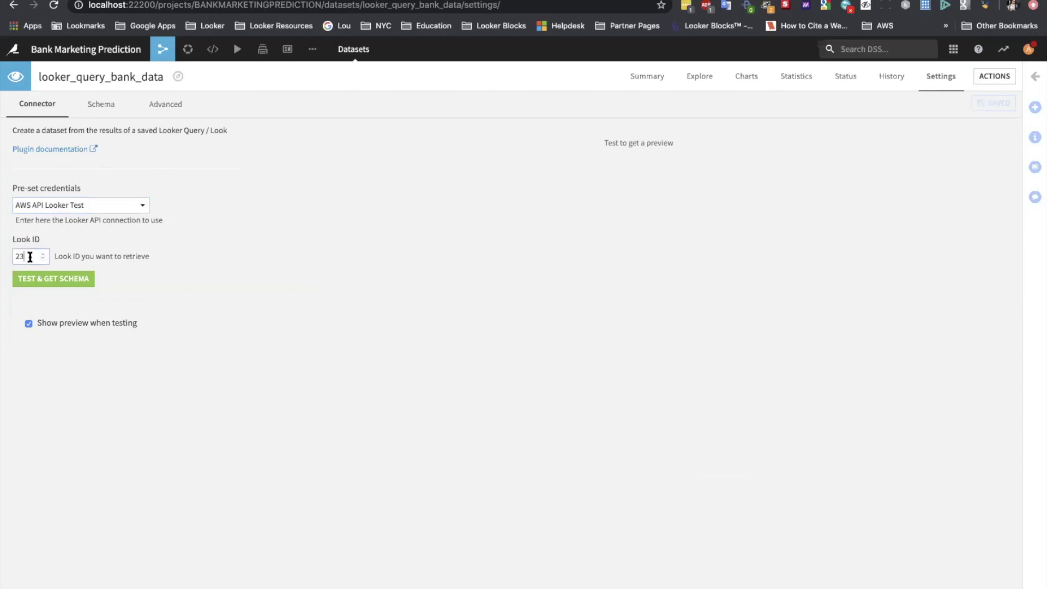
pyautogui.click(47, 279)
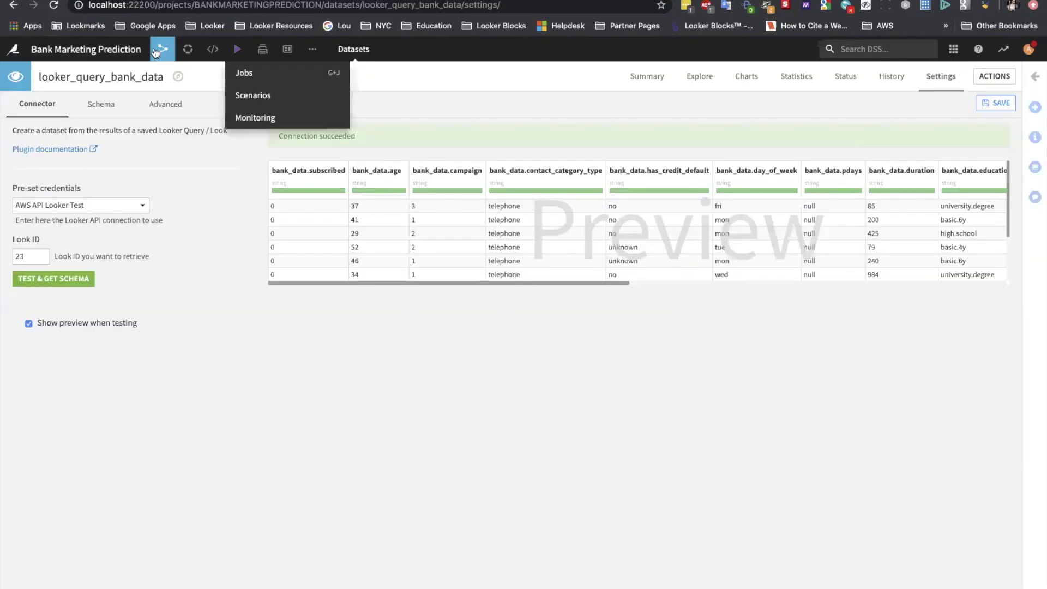
pyautogui.moveTo(162, 50)
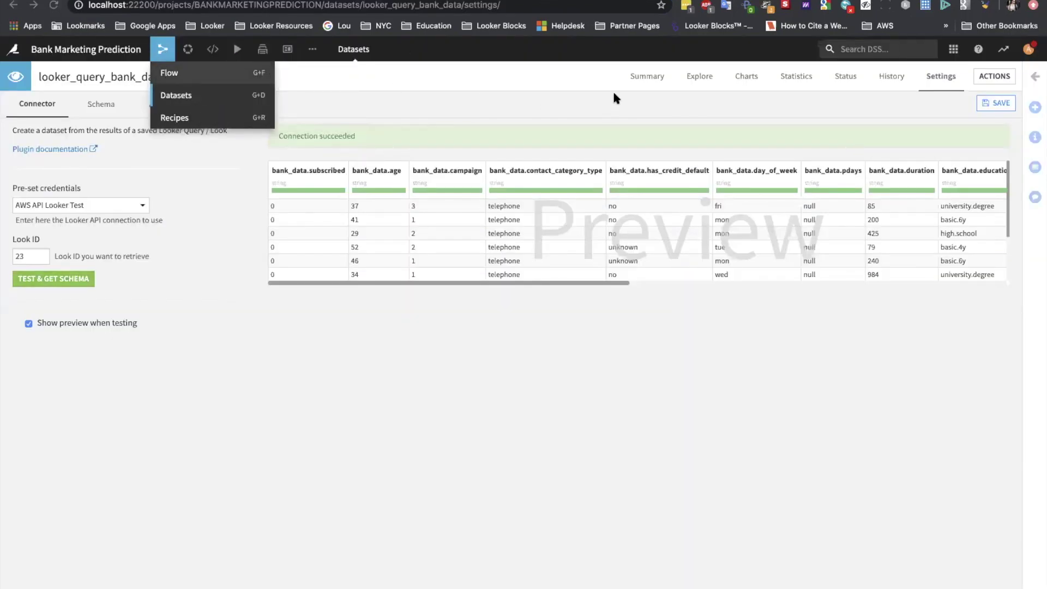
# Step: Return to the project Flow and show the Logistic Regression prediction model's details
pyautogui.press('f')
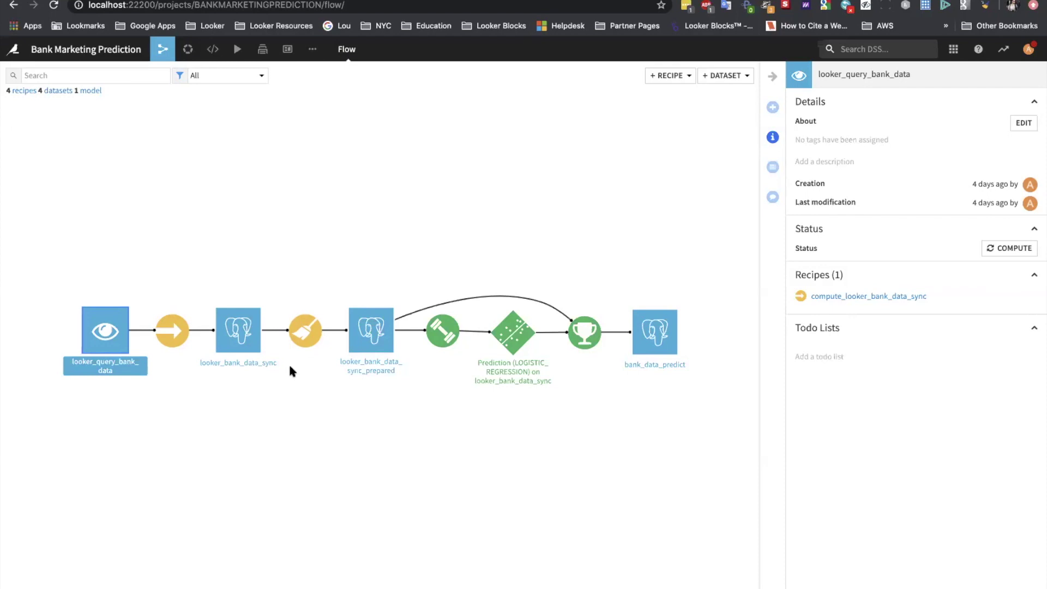
pyautogui.click(518, 338)
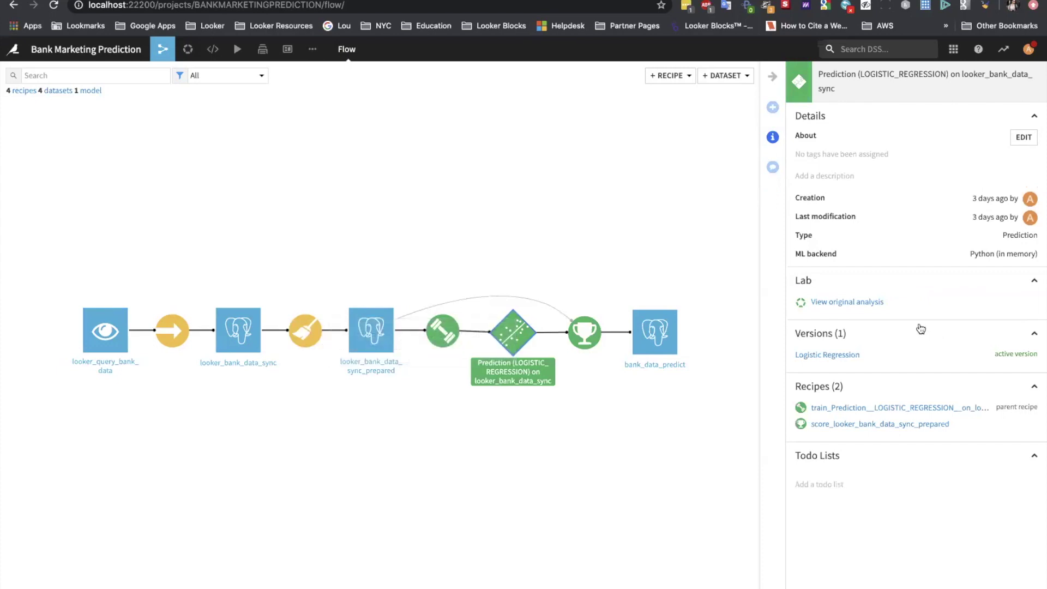
# Step: Open the original ML_predict_subscribption analysis that produced the model
pyautogui.click(862, 303)
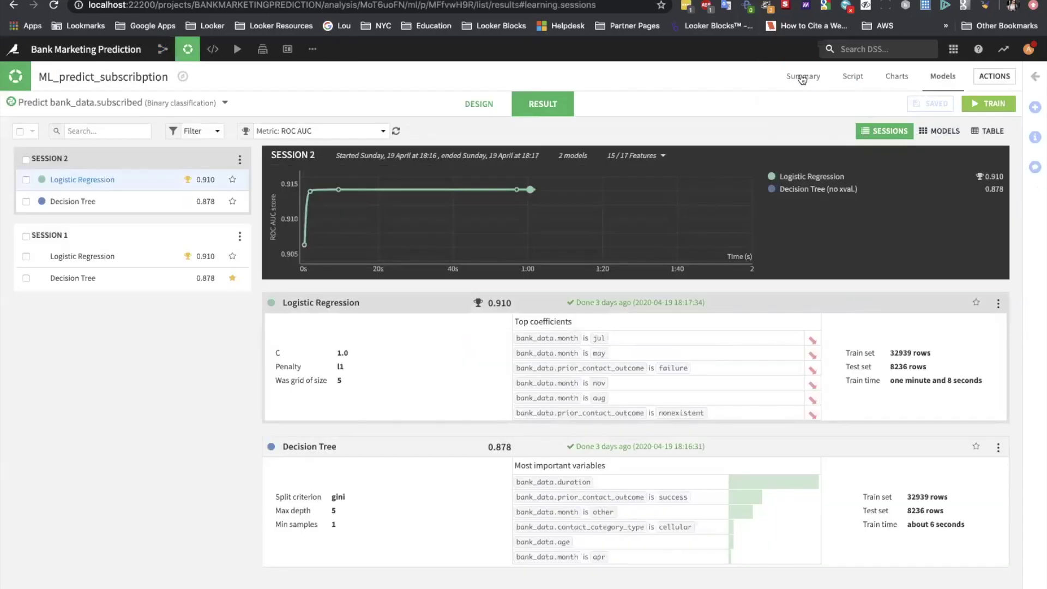
# Step: Review the three script steps clearing non-Boolean credit-default, housing and personal-loan cells, then return to the models
pyautogui.click(855, 77)
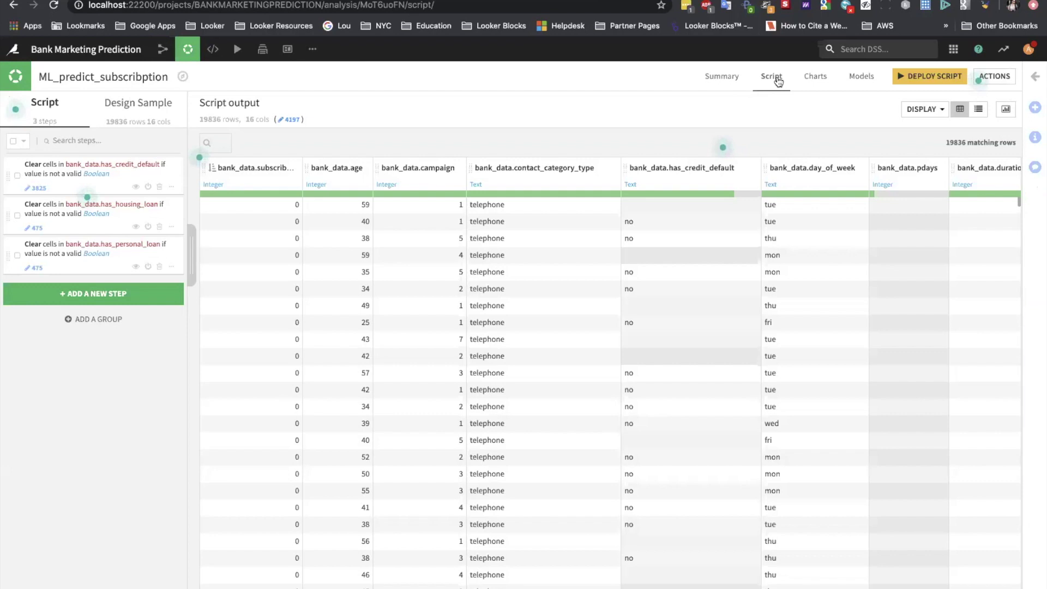
pyautogui.moveTo(15, 109)
pyautogui.click(861, 76)
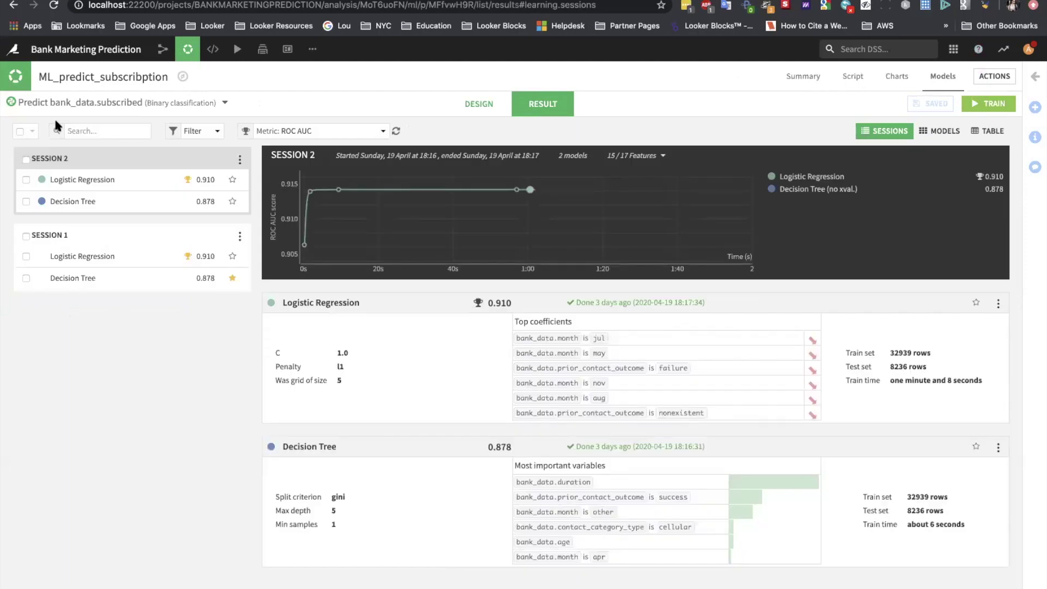
# Step: Open Session 1 results: Logistic Regression ROC AUC 0.910, Decision Tree 0.878
pyautogui.click(105, 239)
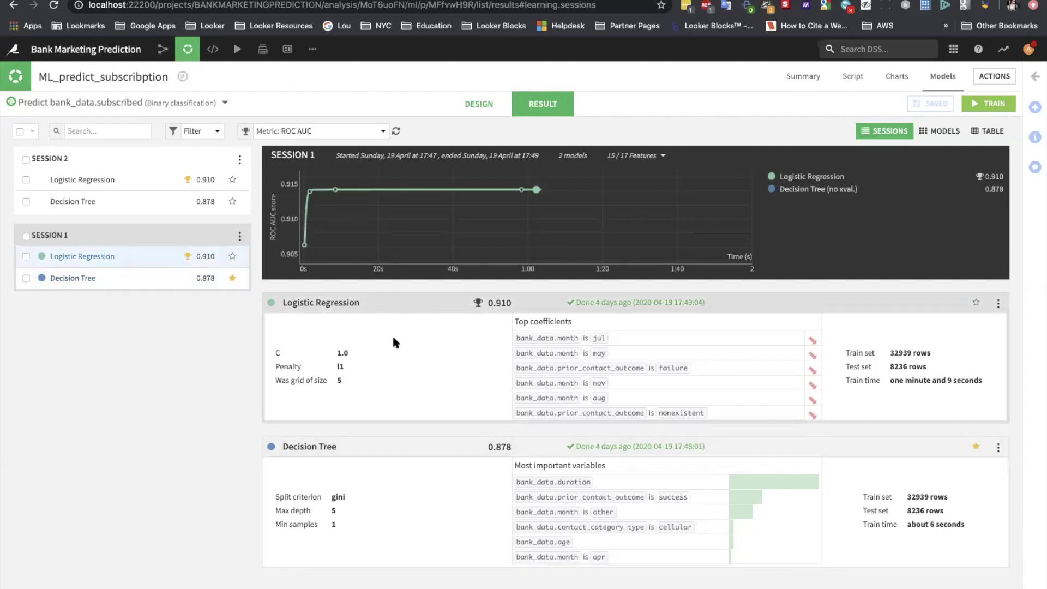
# Step: Check the Logistic Regression coefficients and its confusion matrix at threshold 0.650 (88% accuracy)
pyautogui.click(322, 302)
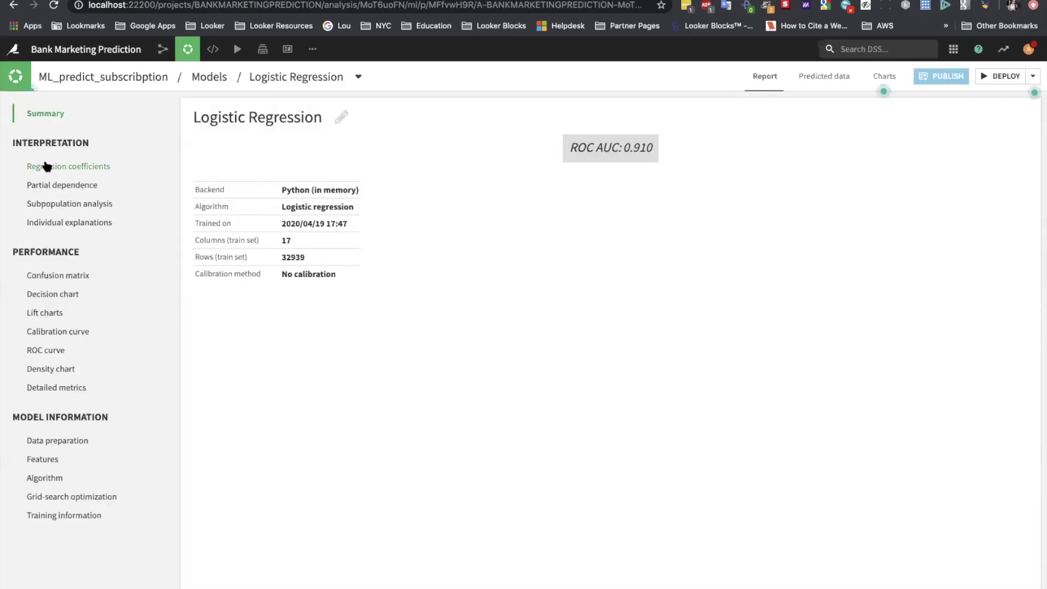
pyautogui.click(46, 166)
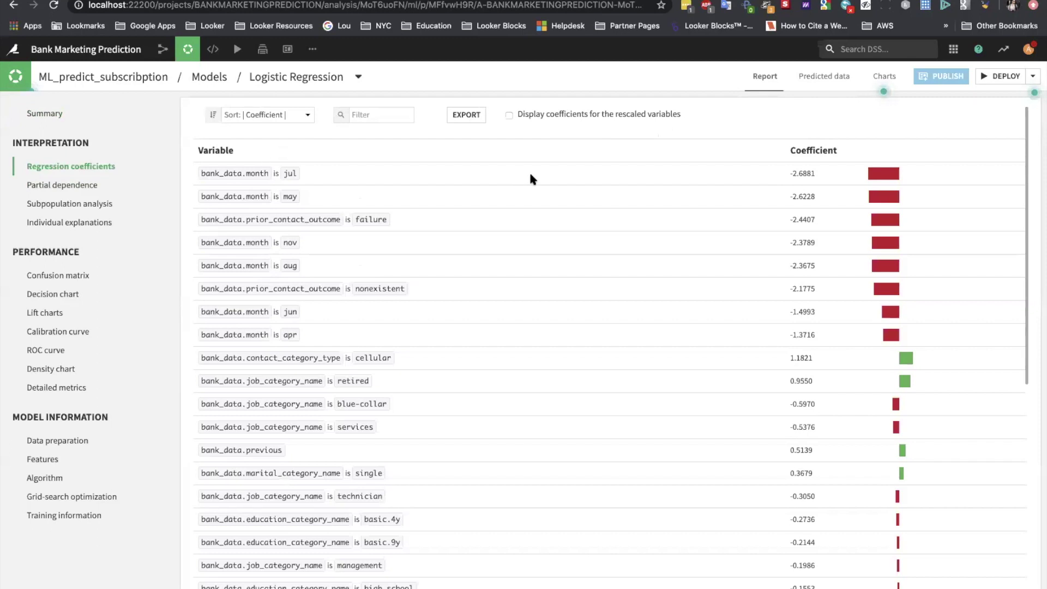
pyautogui.scroll(-8, 526, 354)
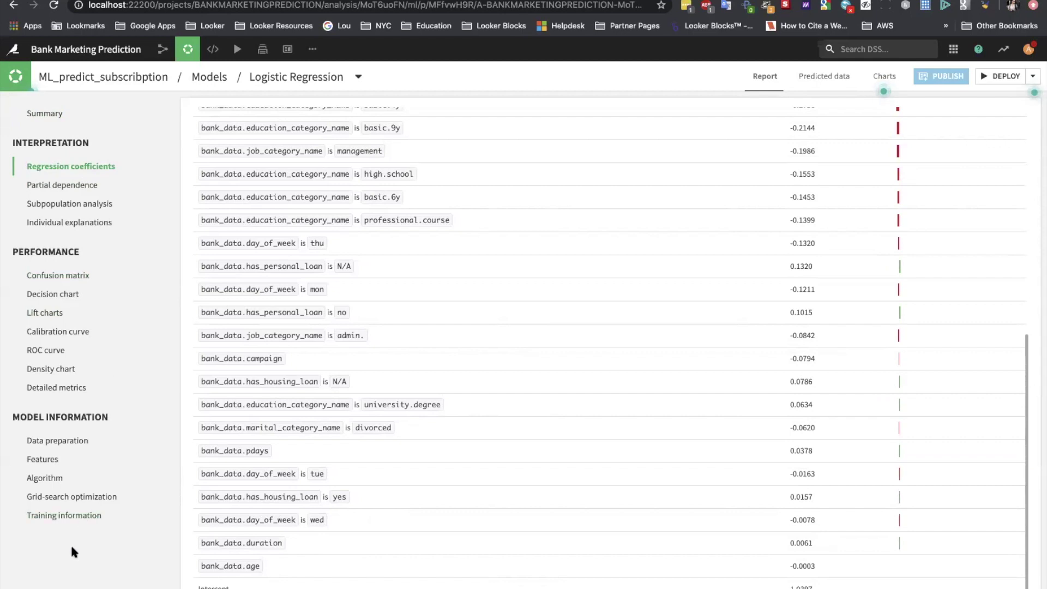
pyautogui.click(66, 276)
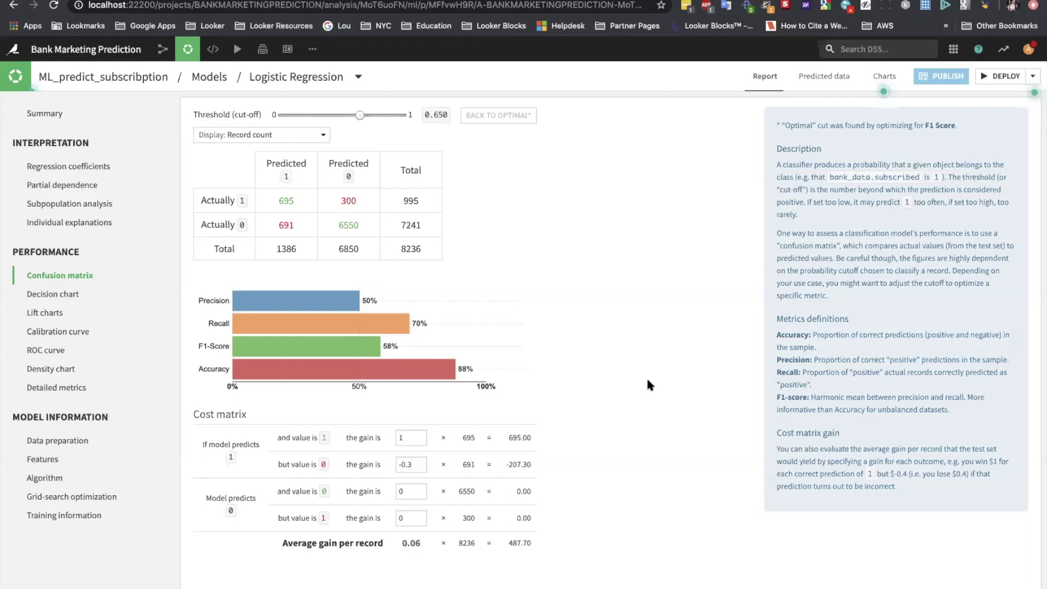
# Step: Back in the Flow, inspect the scoring recipe and bank_data_predict's successful last build
pyautogui.moveTo(154, 53)
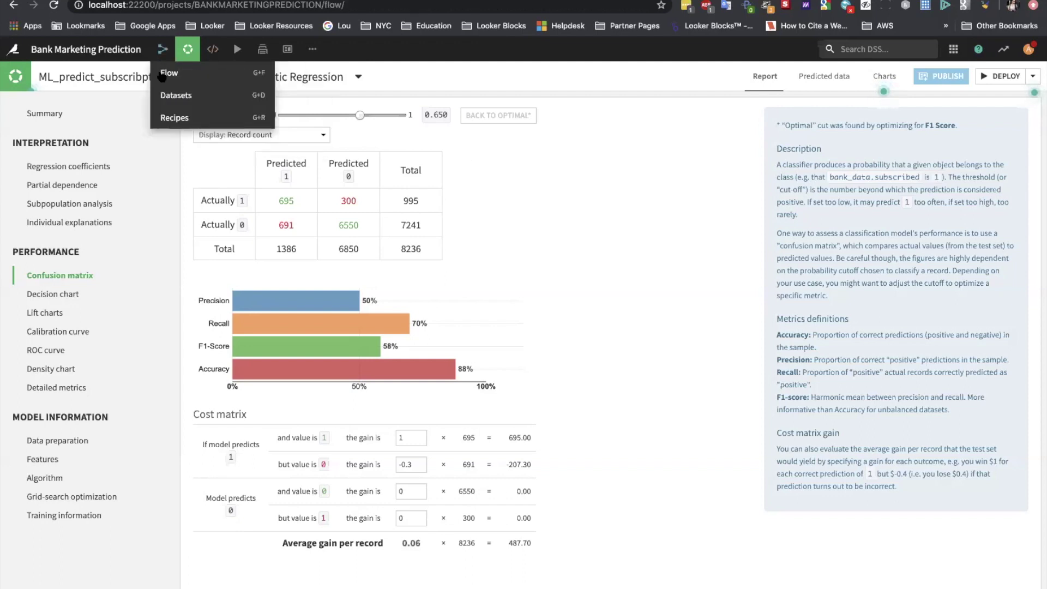
pyautogui.click(162, 75)
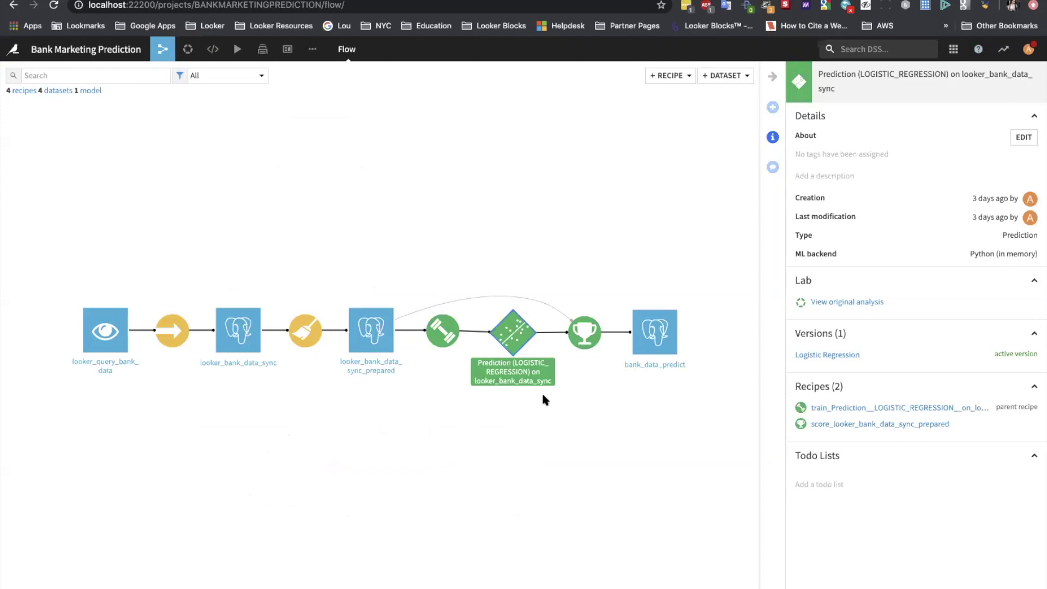
pyautogui.click(588, 339)
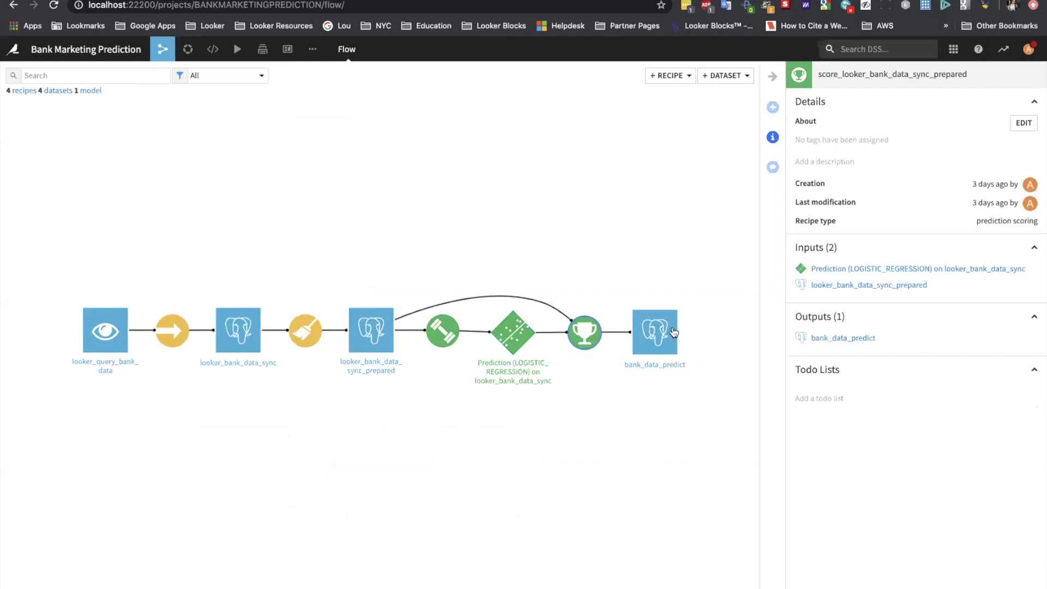
pyautogui.click(665, 326)
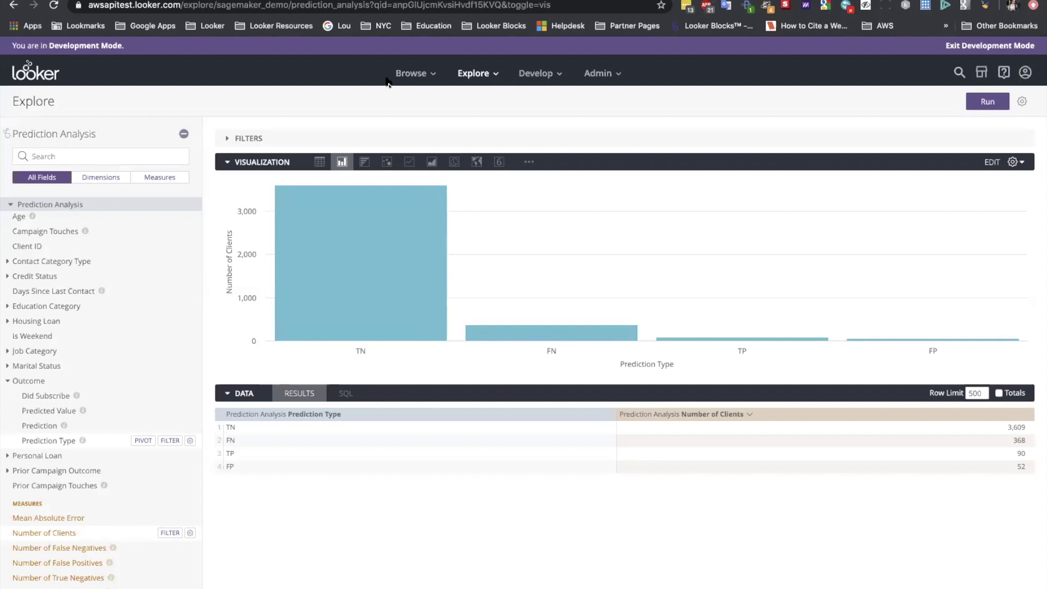
# Step: Read the Prediction Type bar values in Looker: TN 3,609, FN 368, TP 90, FP 52
pyautogui.moveTo(381, 297)
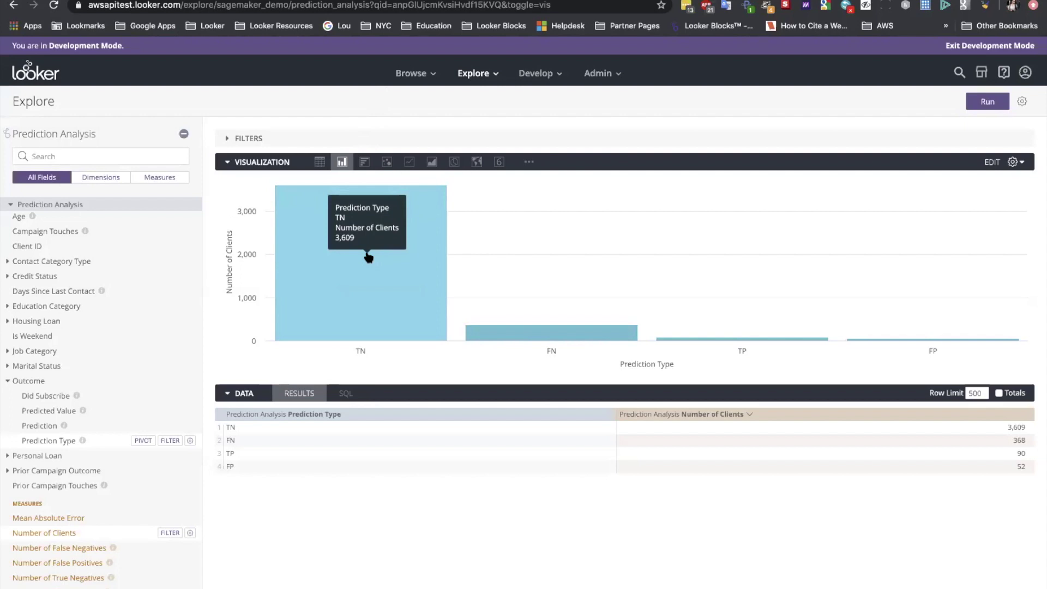
pyautogui.moveTo(588, 340)
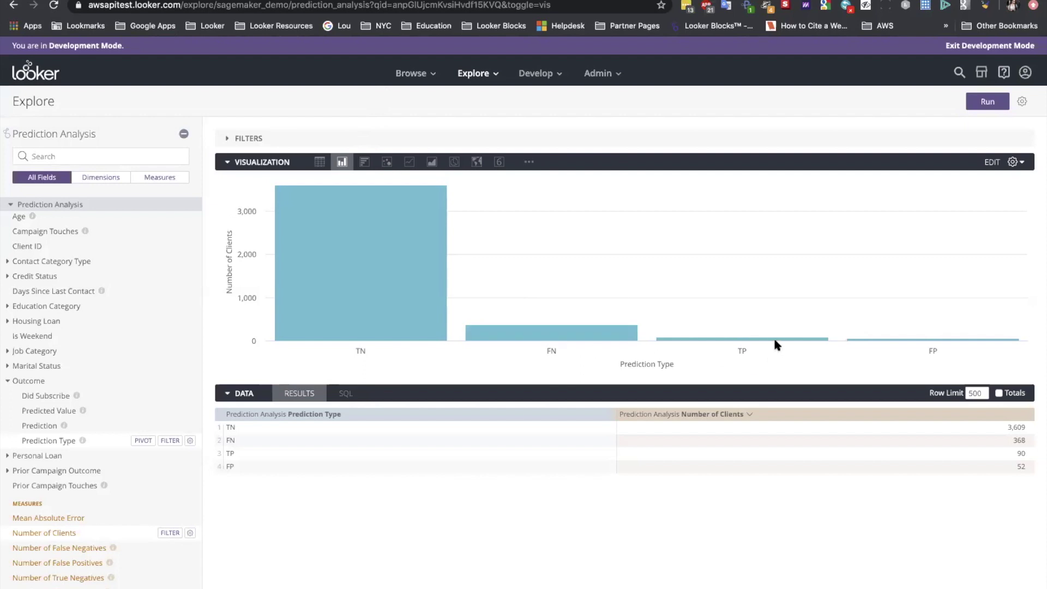
pyautogui.moveTo(773, 342)
pyautogui.moveTo(366, 270)
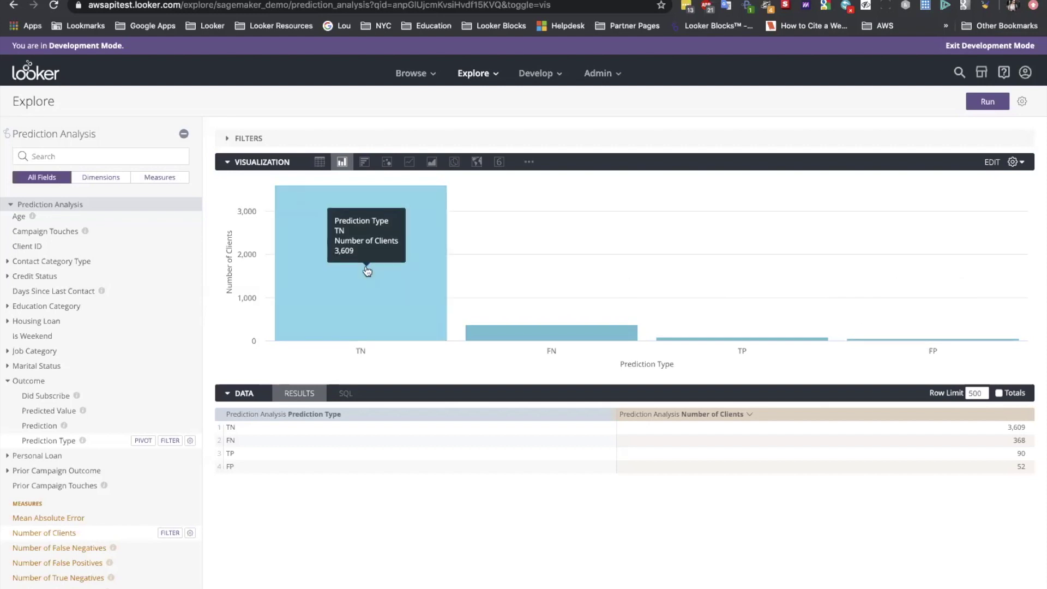